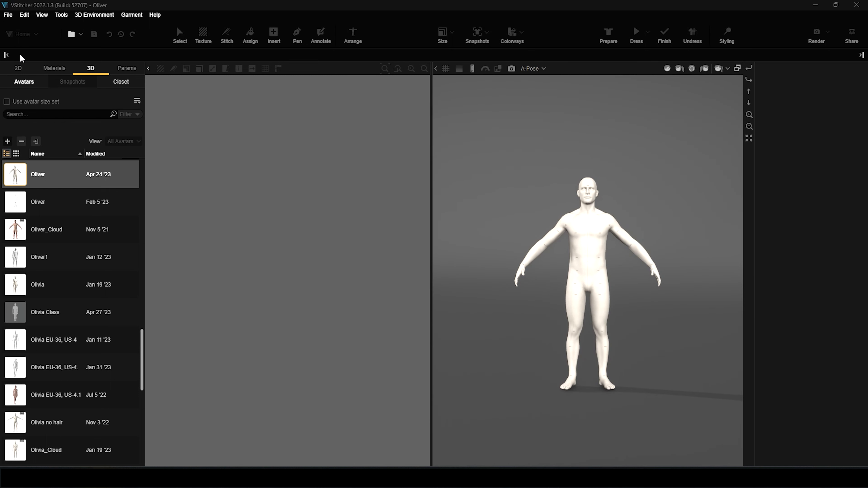
# Collapse the avatar library panel and open the application preferences, moving the dialog clear of the 2D area
pyautogui.click(7, 54)
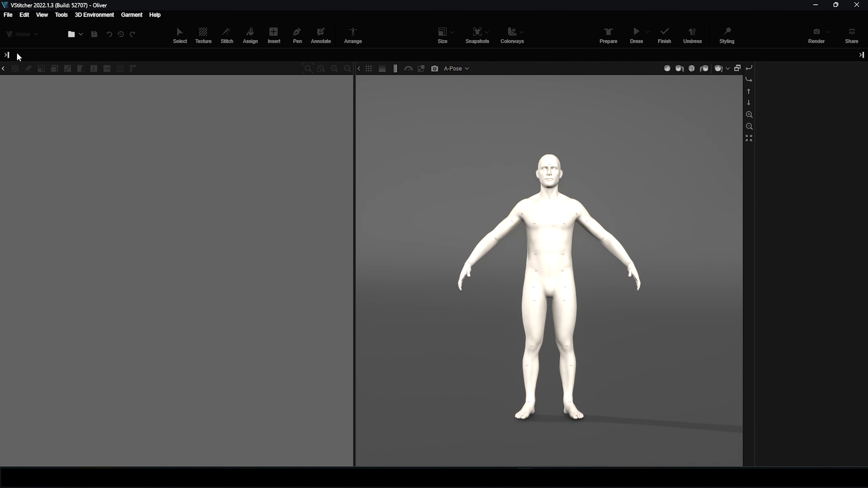
pyautogui.click(24, 15)
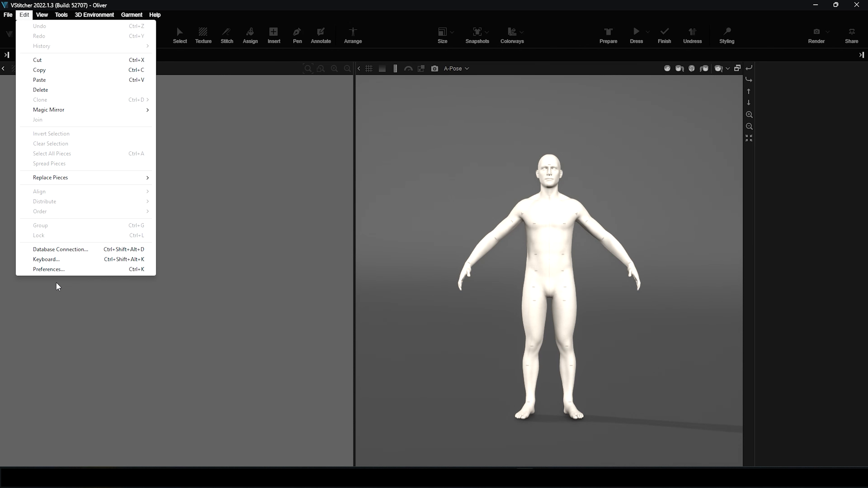
pyautogui.click(66, 270)
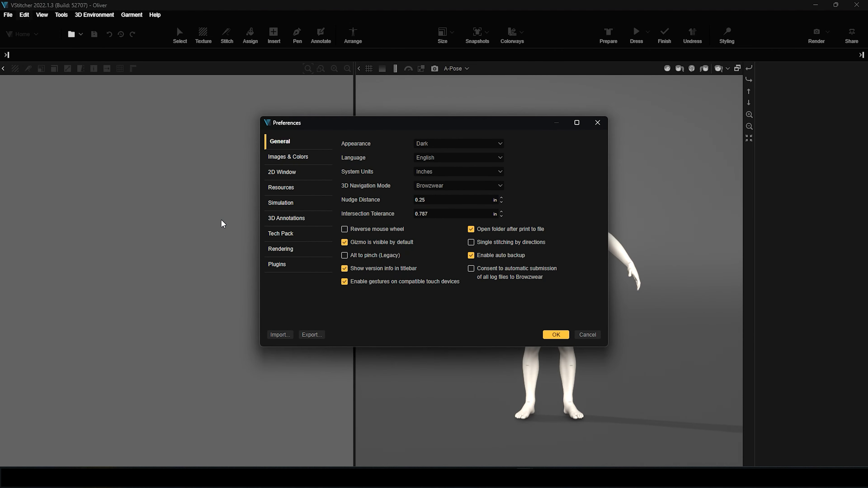
pyautogui.moveTo(319, 122); pyautogui.dragTo(414, 76)
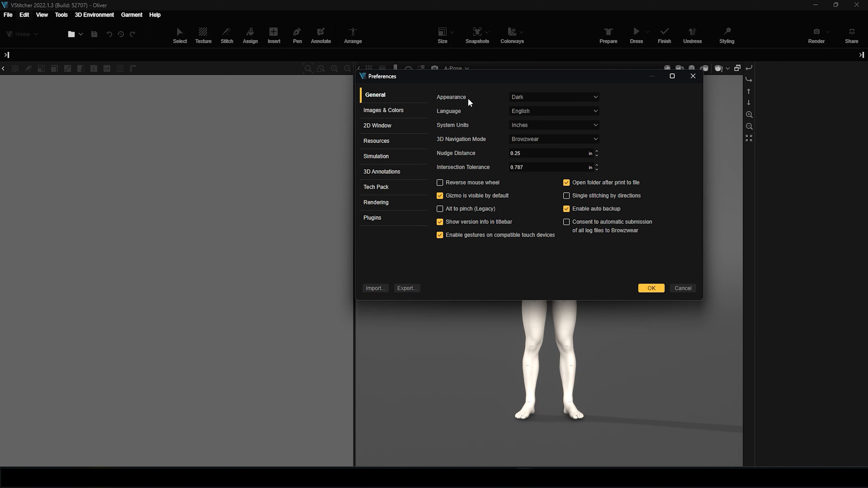
# Review the appearance and language choices in the General preferences, keeping Dark and English
pyautogui.click(594, 98)
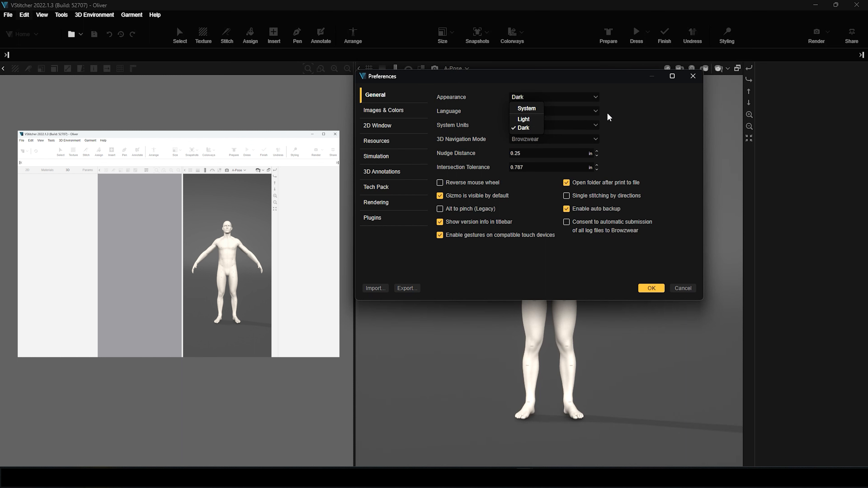
pyautogui.click(613, 110)
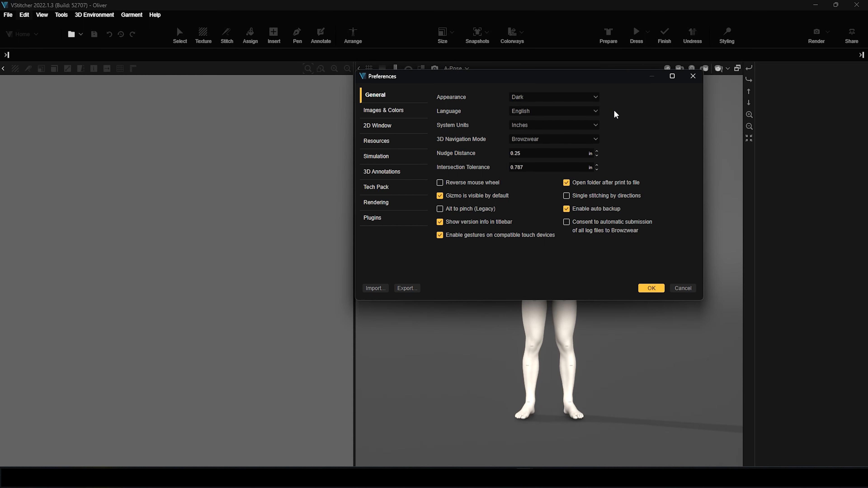
pyautogui.click(596, 112)
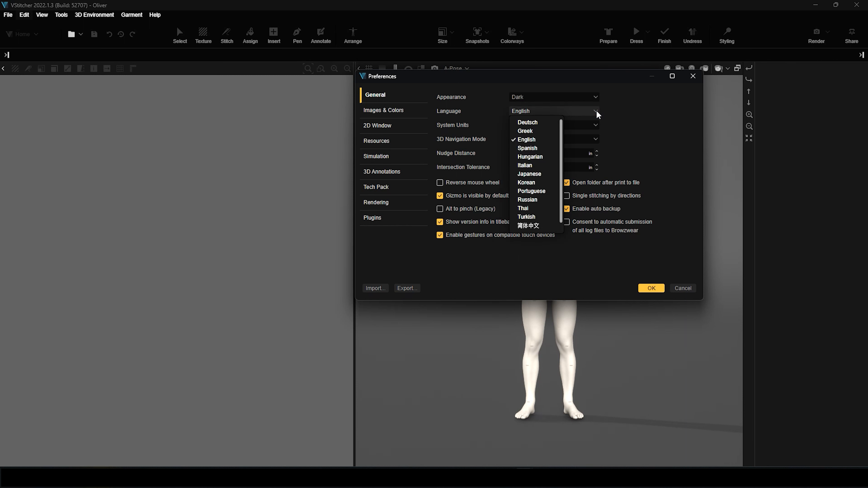
pyautogui.moveTo(561, 131); pyautogui.dragTo(562, 136)
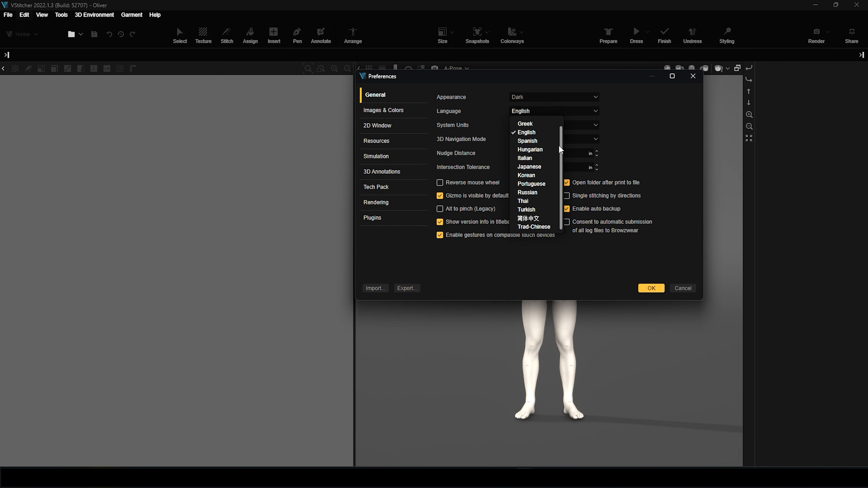
pyautogui.scroll(1, 560, 149)
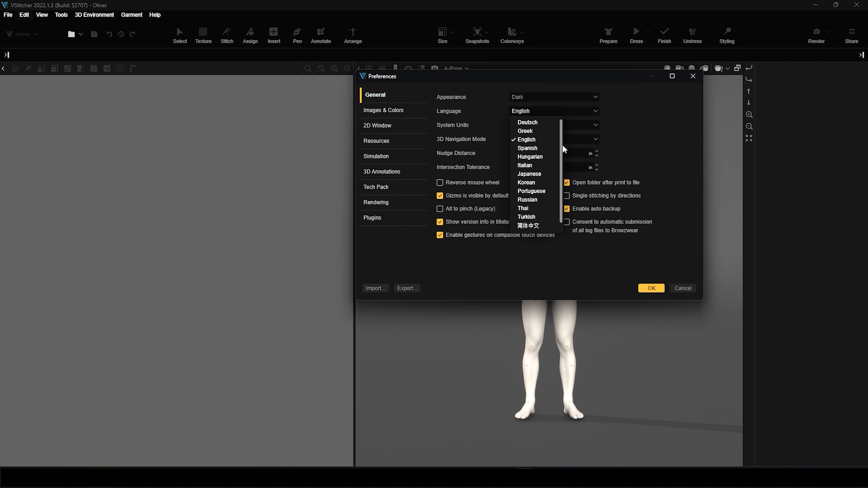
pyautogui.scroll(-1, 561, 136)
pyautogui.click(620, 116)
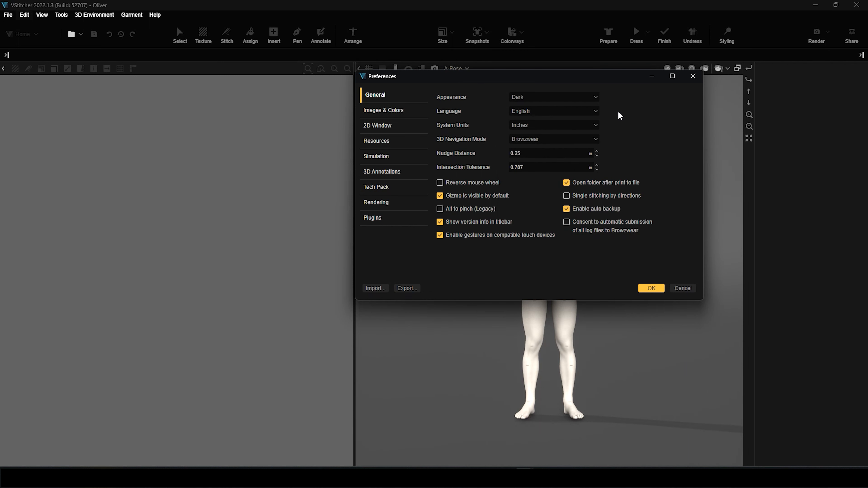
# Review the choices for system units and 3D navigation mode, keeping Inches and Browzwear
pyautogui.click(598, 124)
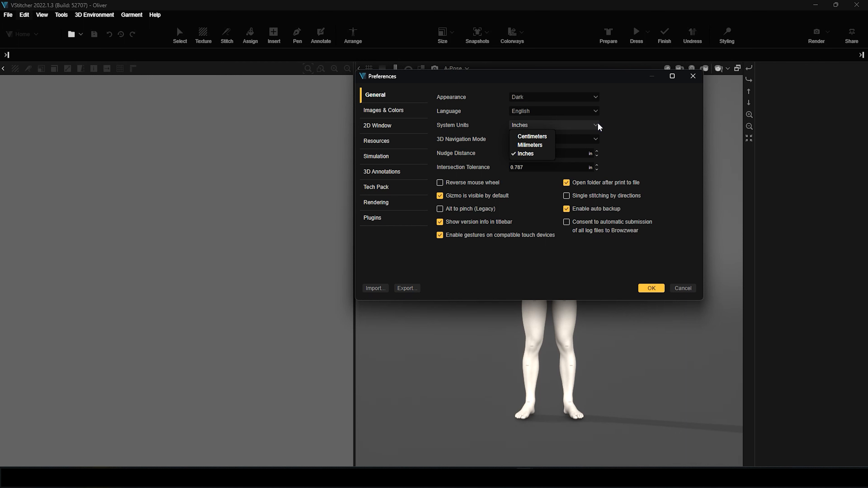
pyautogui.click(613, 125)
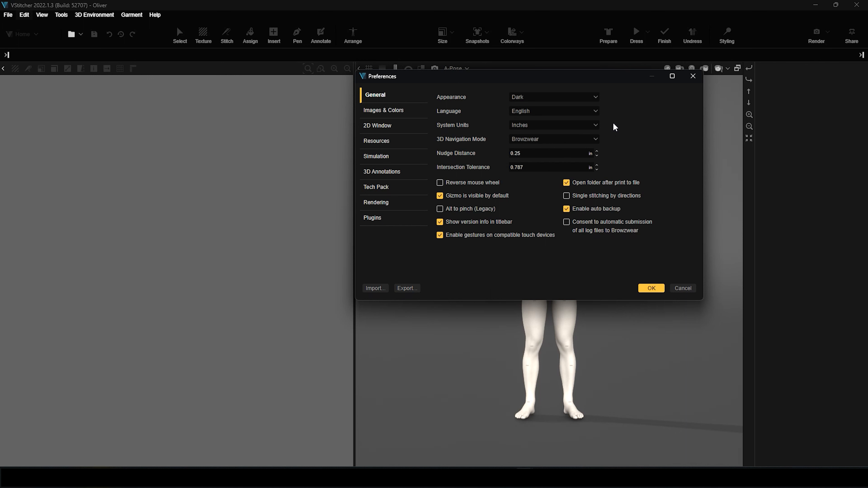
pyautogui.click(595, 140)
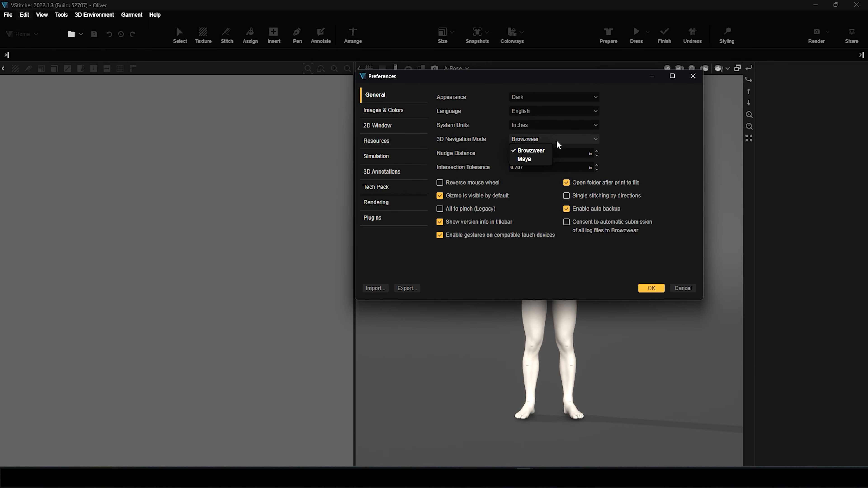
pyautogui.click(629, 147)
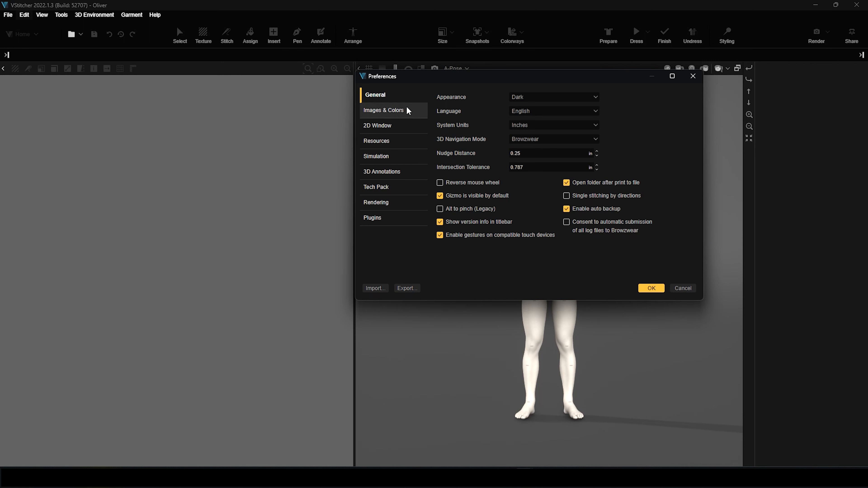
# Review the color blending mode choices in the Images & Colors preferences, keeping Overlay, and dismiss the antivirus pop-up
pyautogui.click(381, 114)
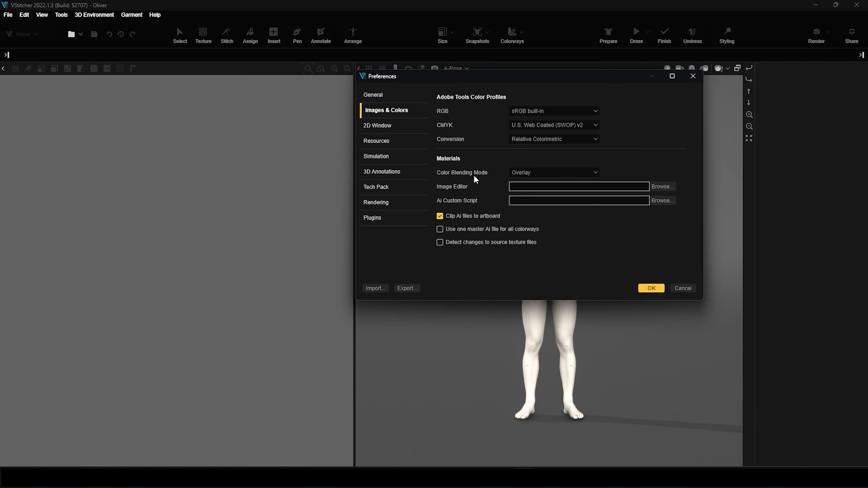
pyautogui.click(591, 173)
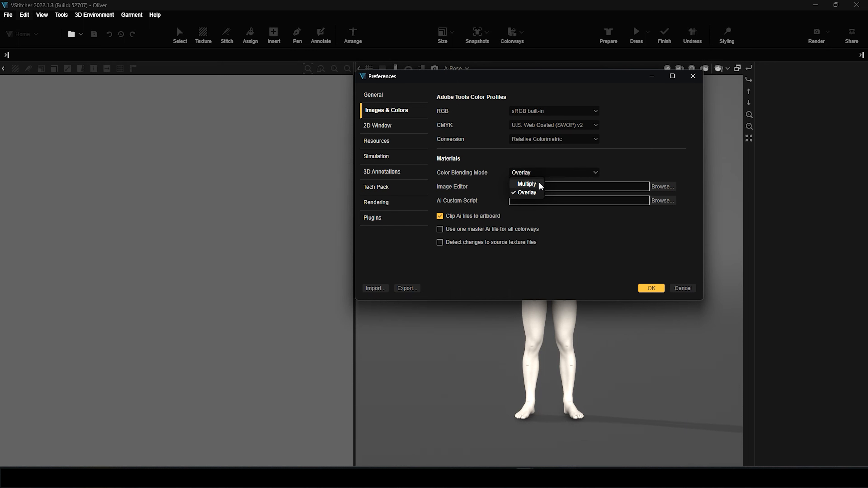
pyautogui.click(612, 171)
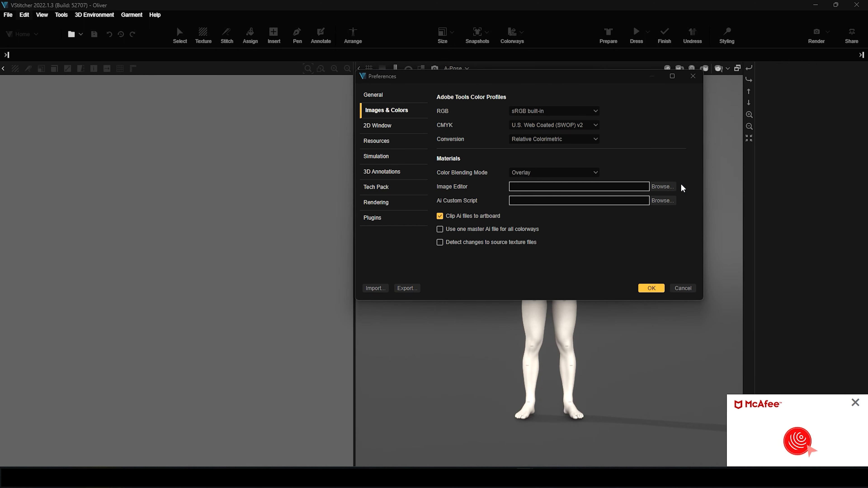
pyautogui.click(856, 297)
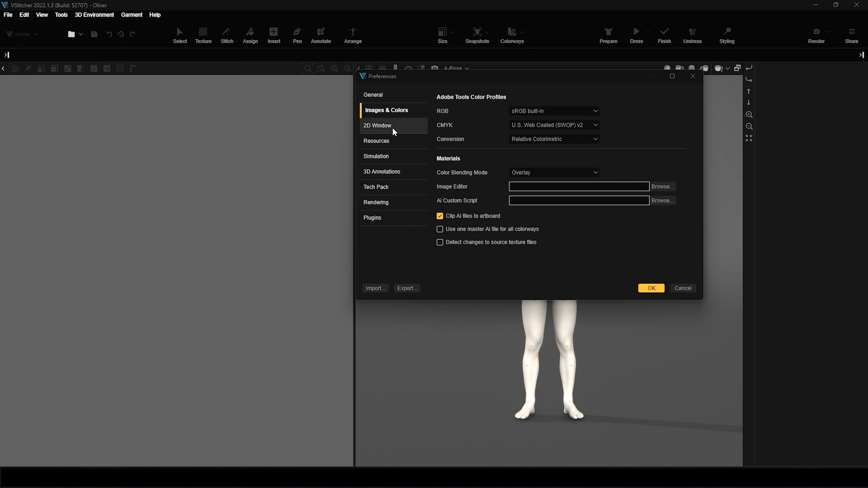
# Examine the 2D Window preferences and the available grid types, keeping Dots
pyautogui.click(368, 130)
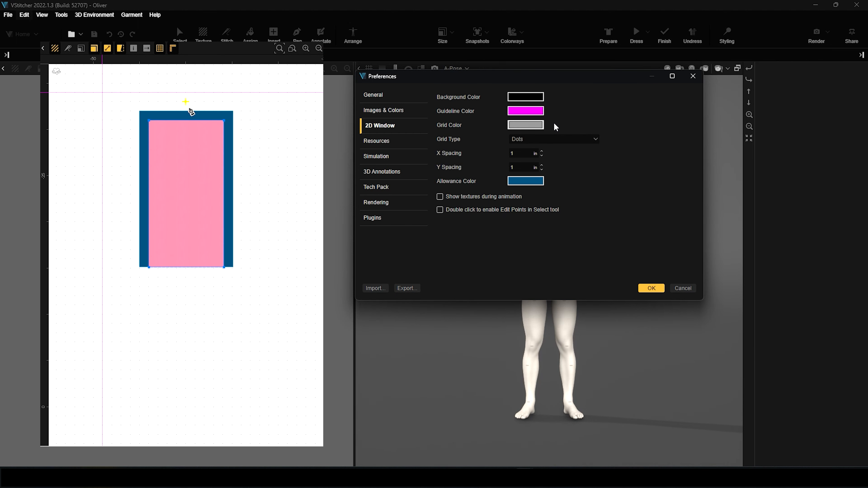
pyautogui.click(596, 140)
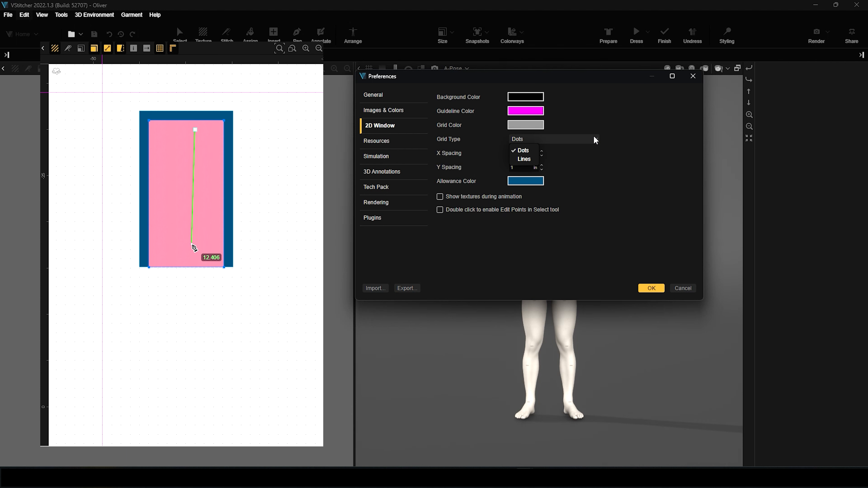
pyautogui.click(595, 139)
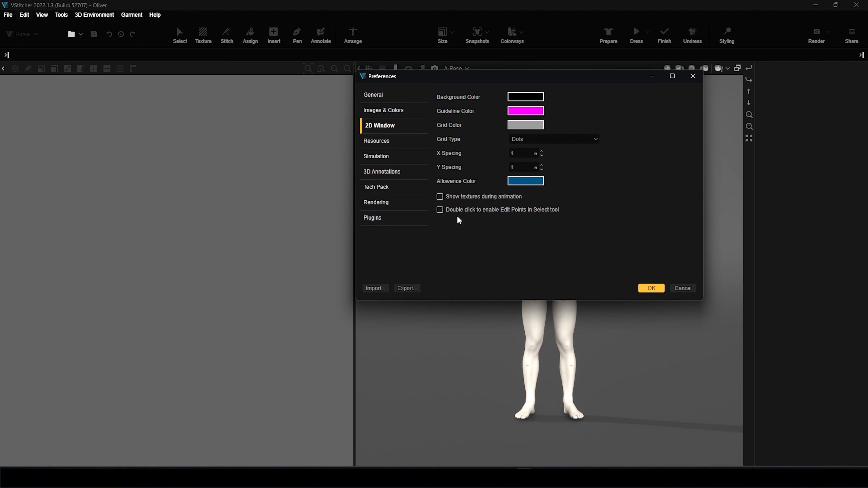
# Examine the Resources preferences and the Avatar Modest Look choices, keeping Automatic
pyautogui.click(414, 140)
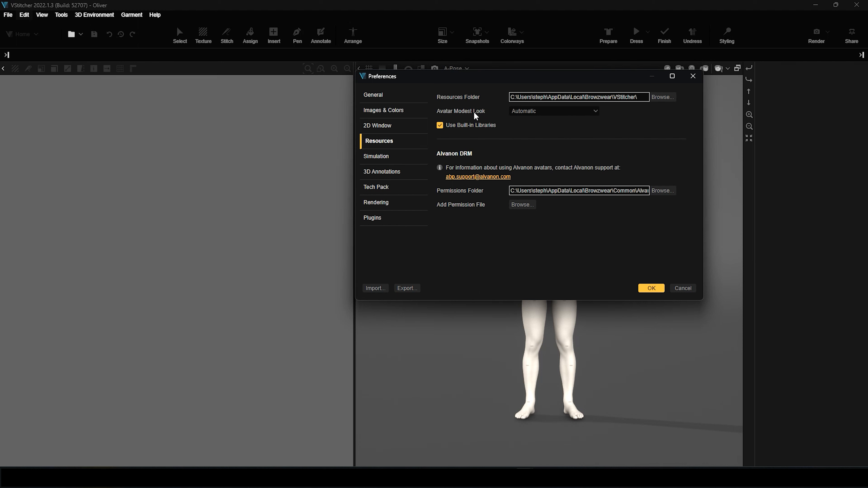
pyautogui.click(595, 112)
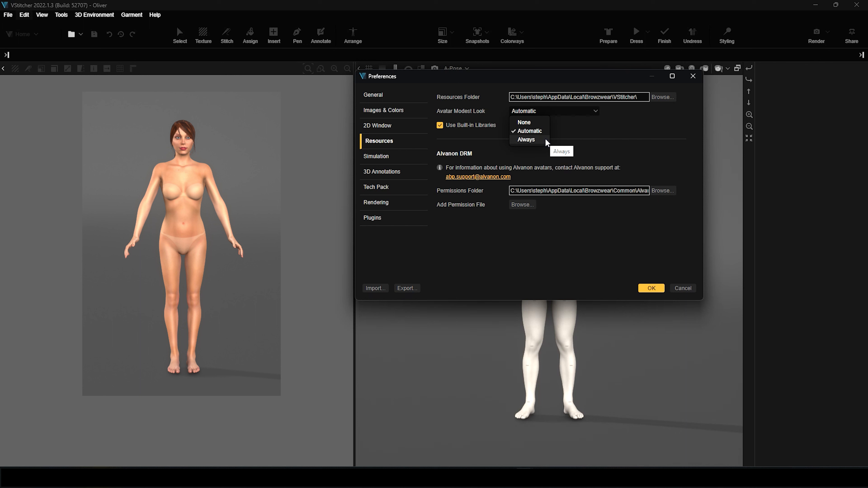
pyautogui.click(562, 123)
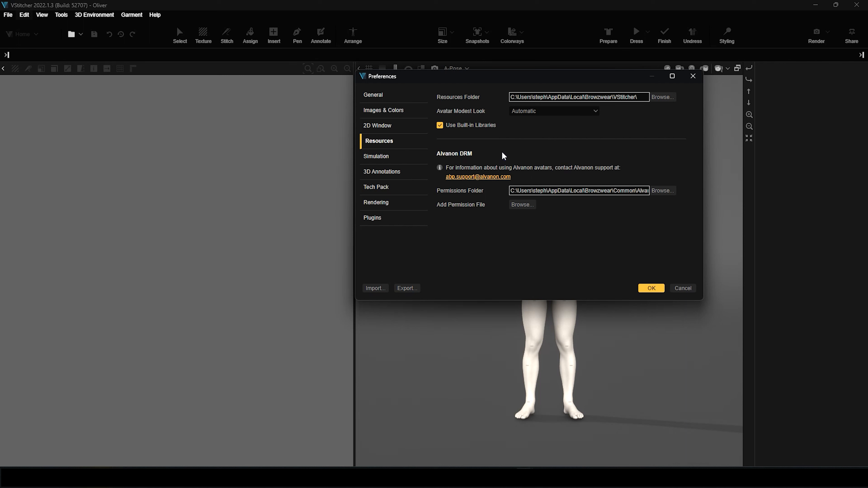
# Look through the Simulation and 3D Annotations preferences
pyautogui.click(400, 159)
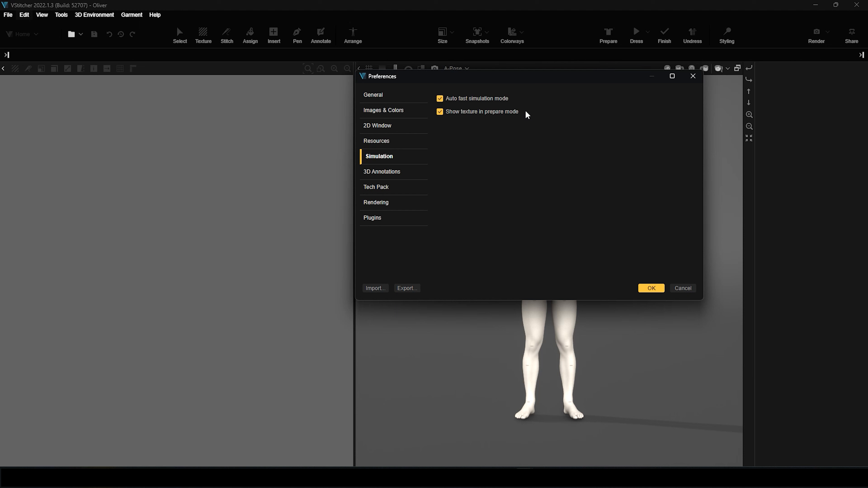
pyautogui.click(413, 172)
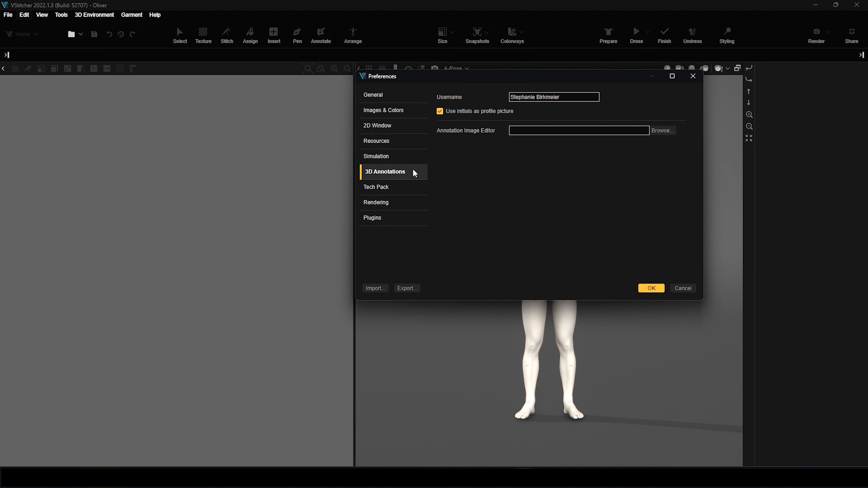
# Examine the Tech Pack preferences and the available templates, keeping Default
pyautogui.click(409, 191)
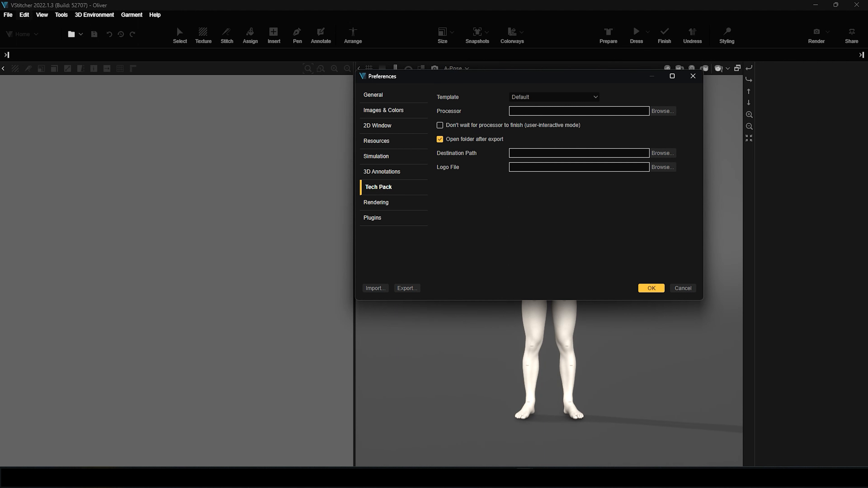
pyautogui.click(573, 93)
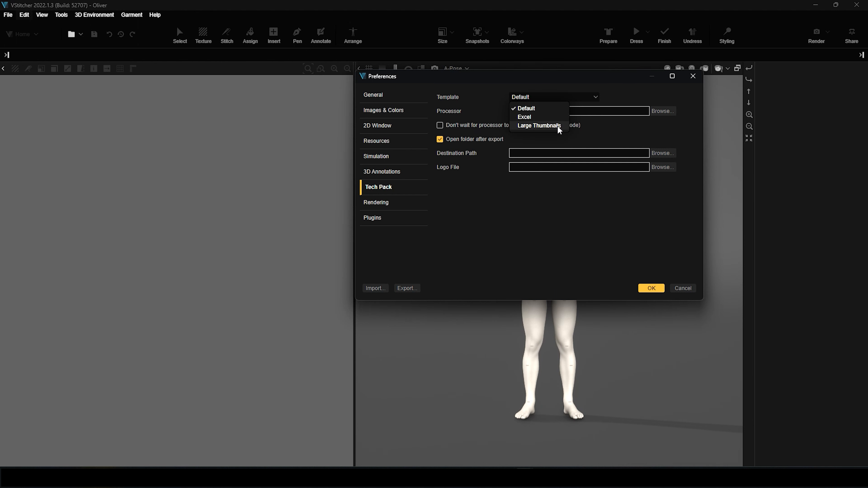
pyautogui.click(604, 136)
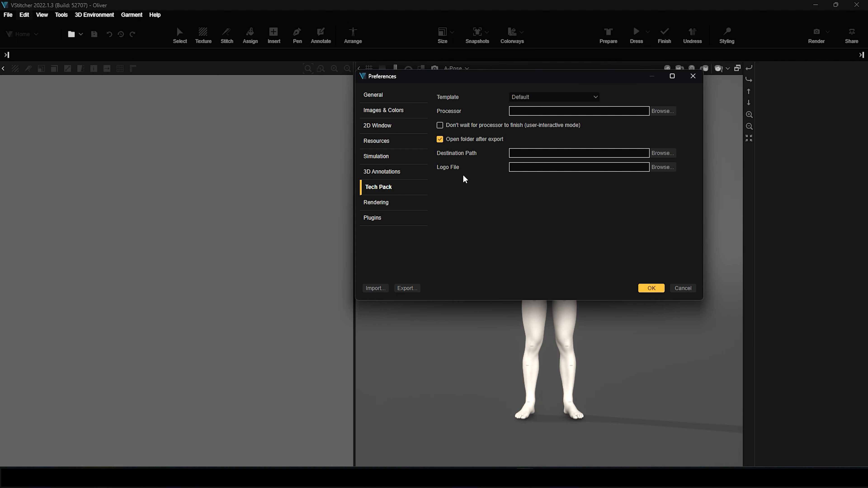
# Review the ray trace renderer and render engine choices, keeping V-Ray and GPU - CUDA (Labs), and show the Plugins preferences
pyautogui.click(394, 207)
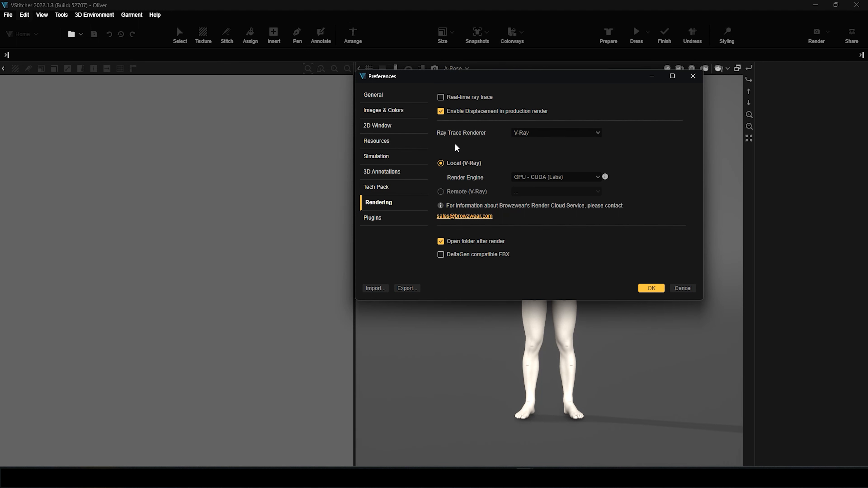
pyautogui.click(584, 135)
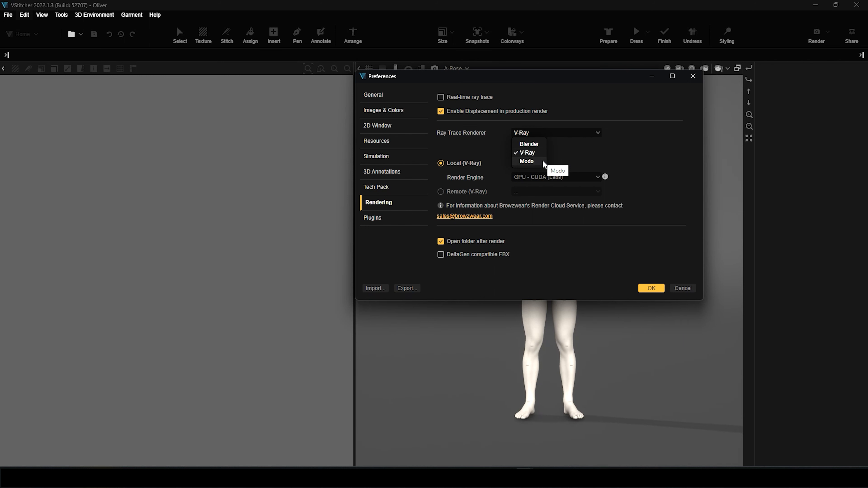
pyautogui.click(582, 152)
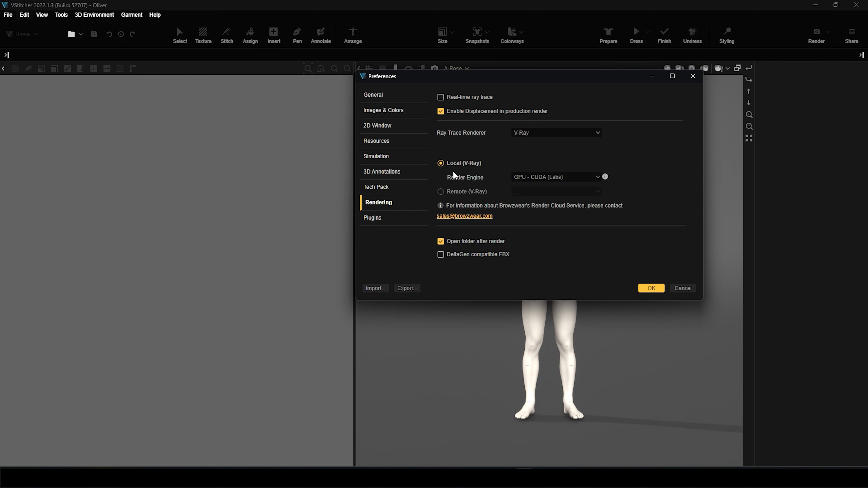
pyautogui.click(578, 175)
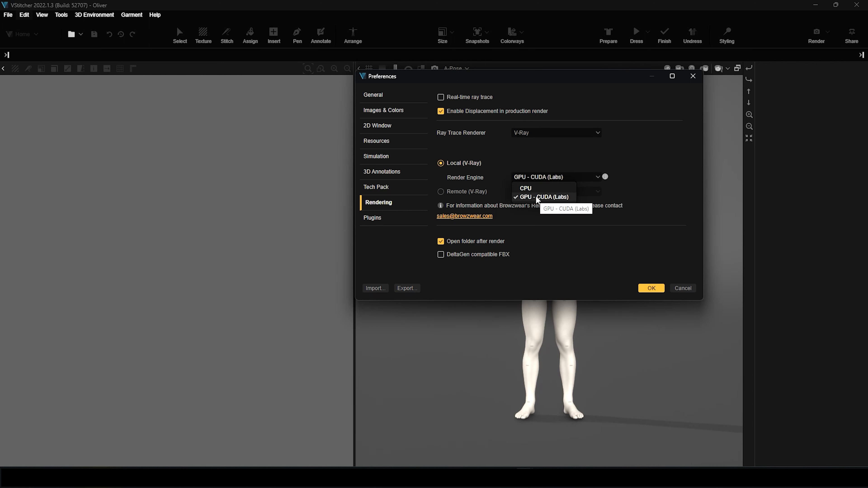
pyautogui.click(616, 187)
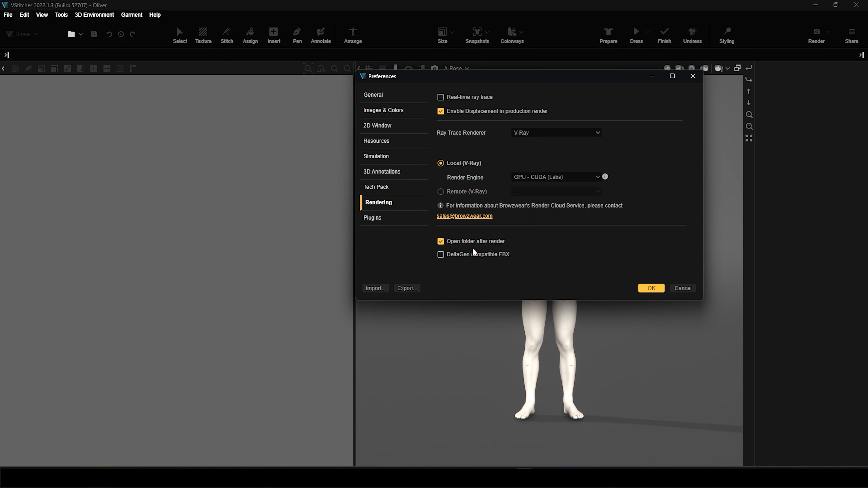
pyautogui.click(394, 222)
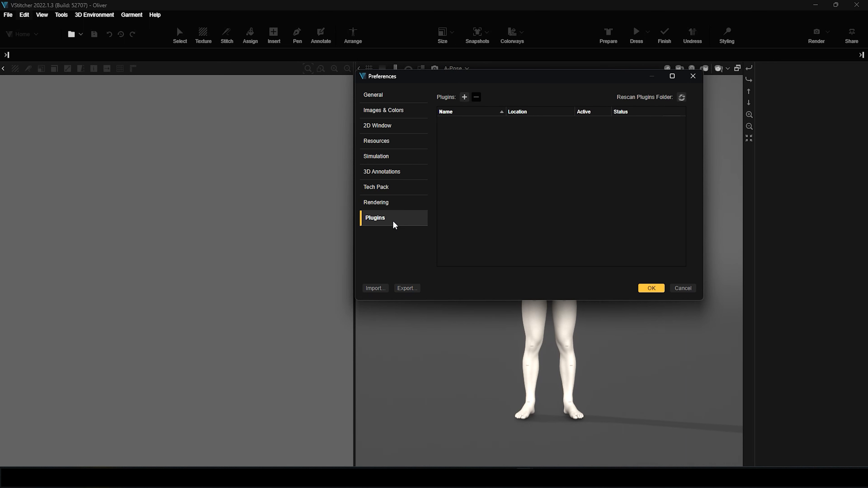